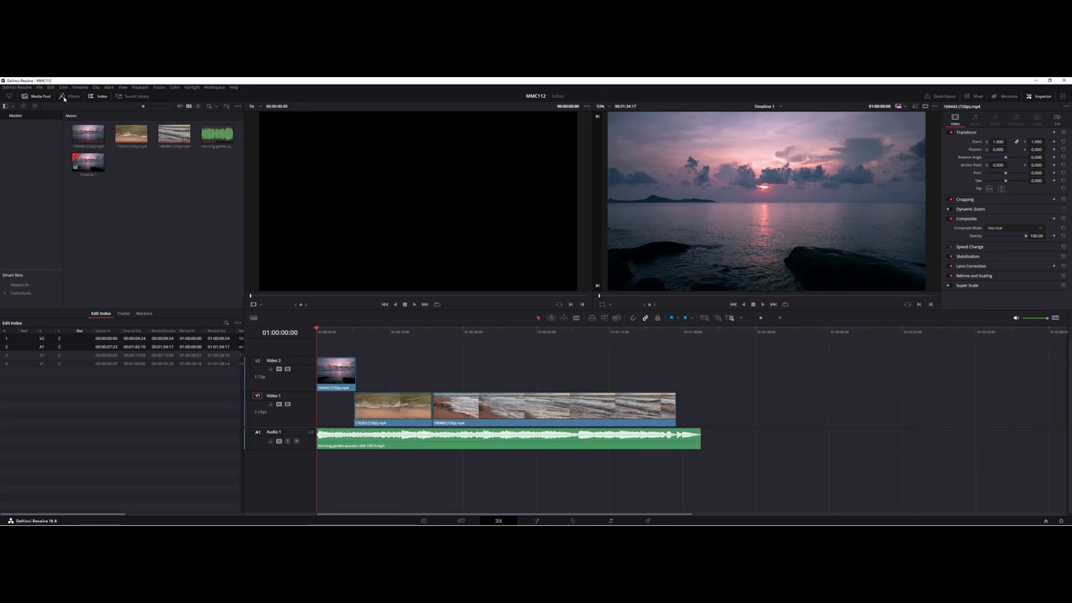
# In the Effects library, preview the Additive Dissolve and Cross Dissolve transitions, then the Call Out title.
pyautogui.click(64, 98)
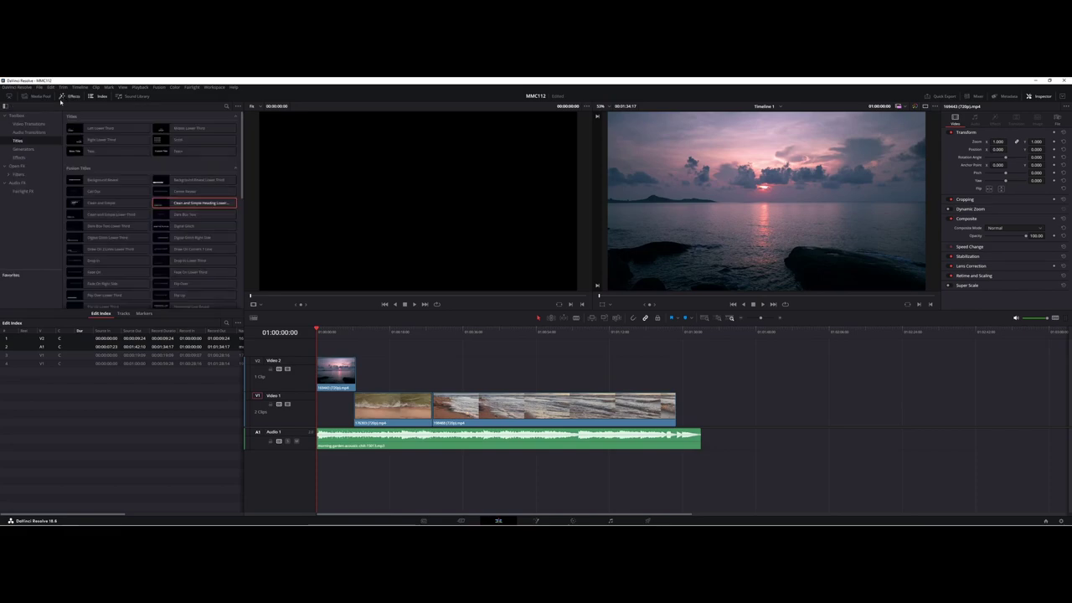
pyautogui.click(36, 117)
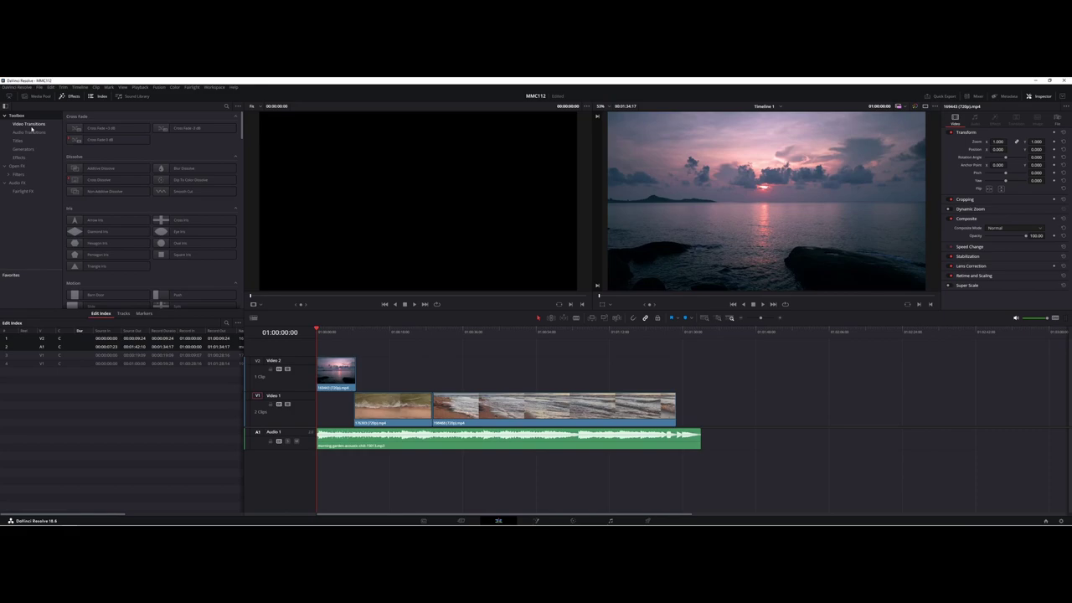
pyautogui.click(92, 170)
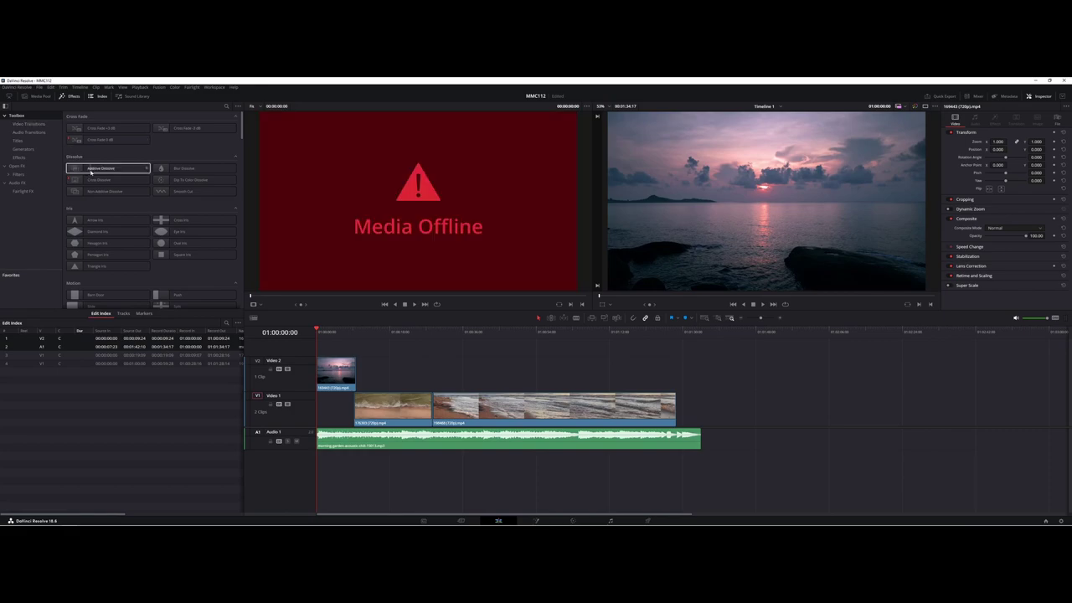
pyautogui.click(93, 181)
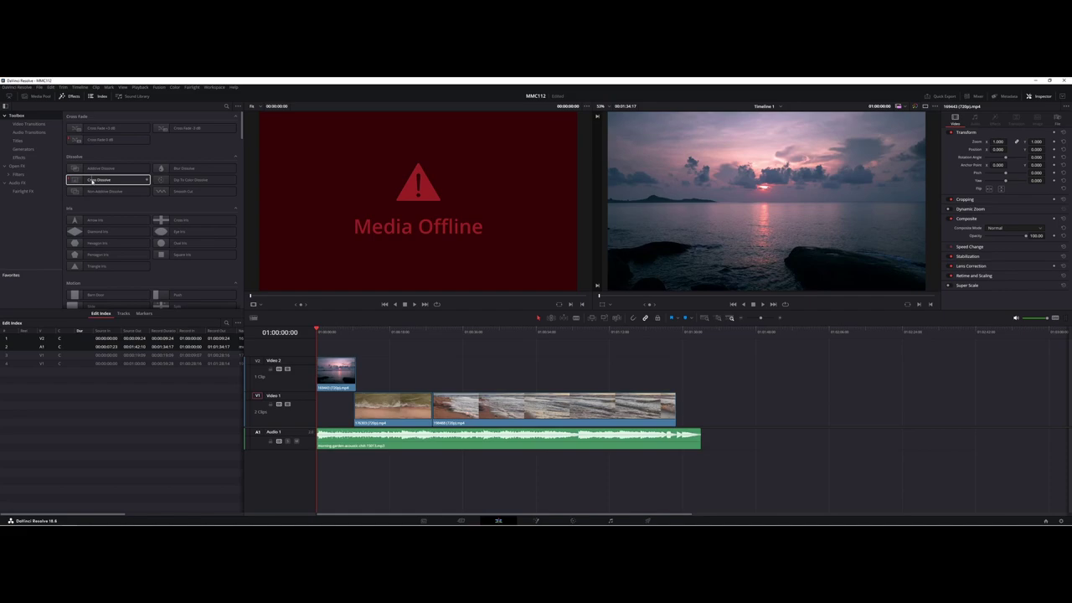
pyautogui.click(41, 143)
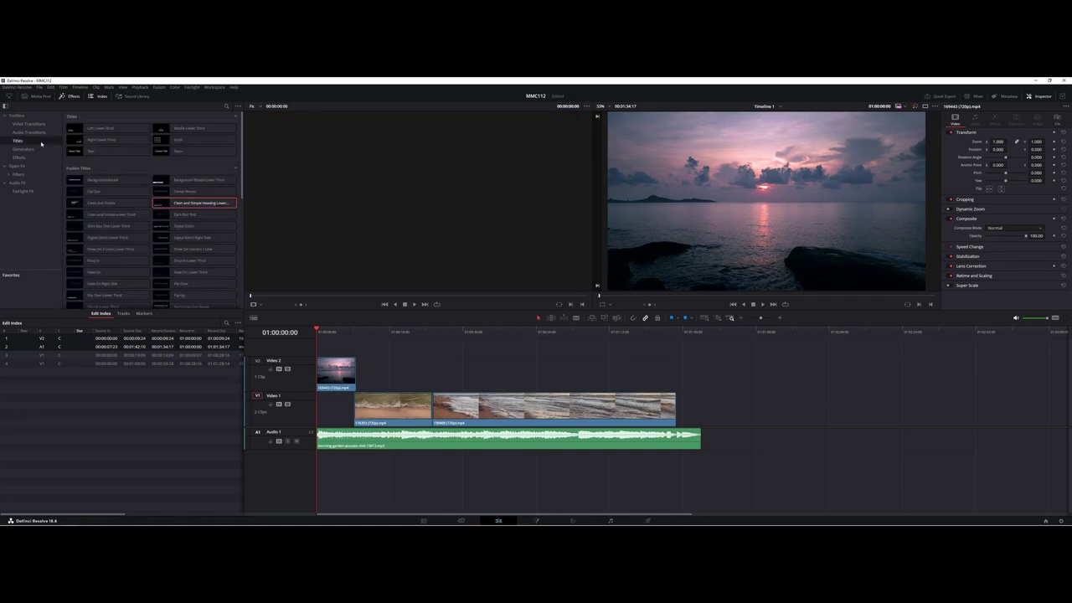
pyautogui.click(106, 192)
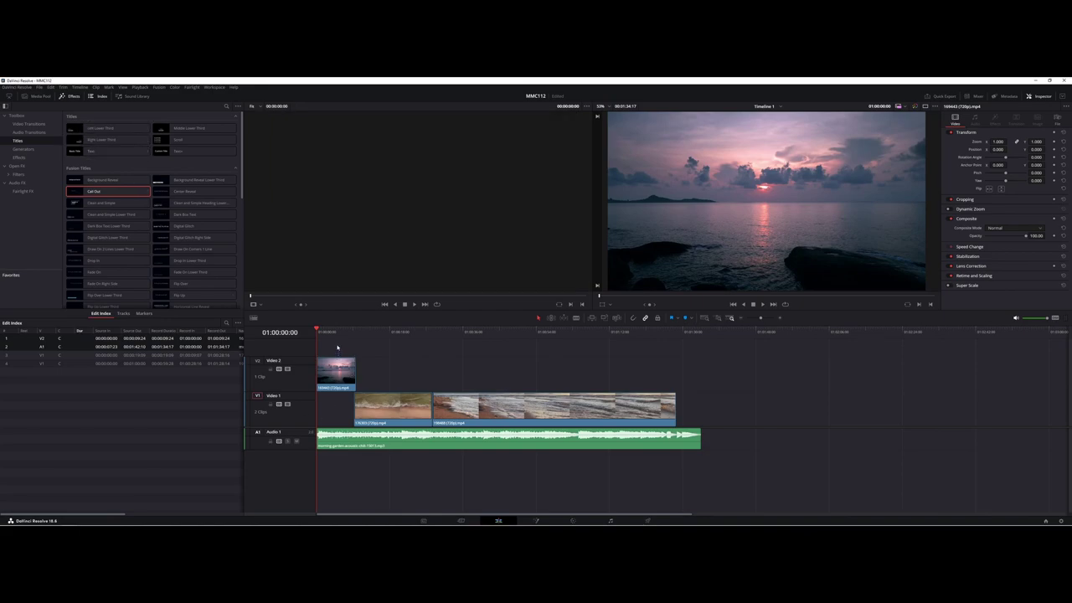
# Shift all timeline clips right and drop a Left Lower Third title at the start of Video 2.
pyautogui.moveTo(338, 351); pyautogui.dragTo(469, 469)
pyautogui.moveTo(330, 380); pyautogui.dragTo(355, 382)
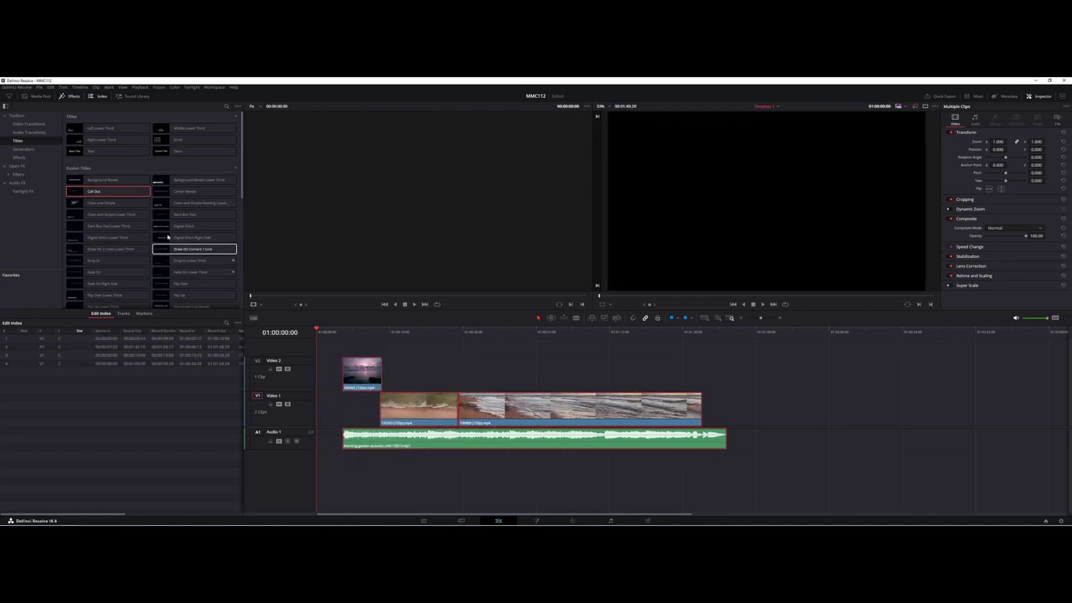
pyautogui.moveTo(78, 133); pyautogui.dragTo(319, 381)
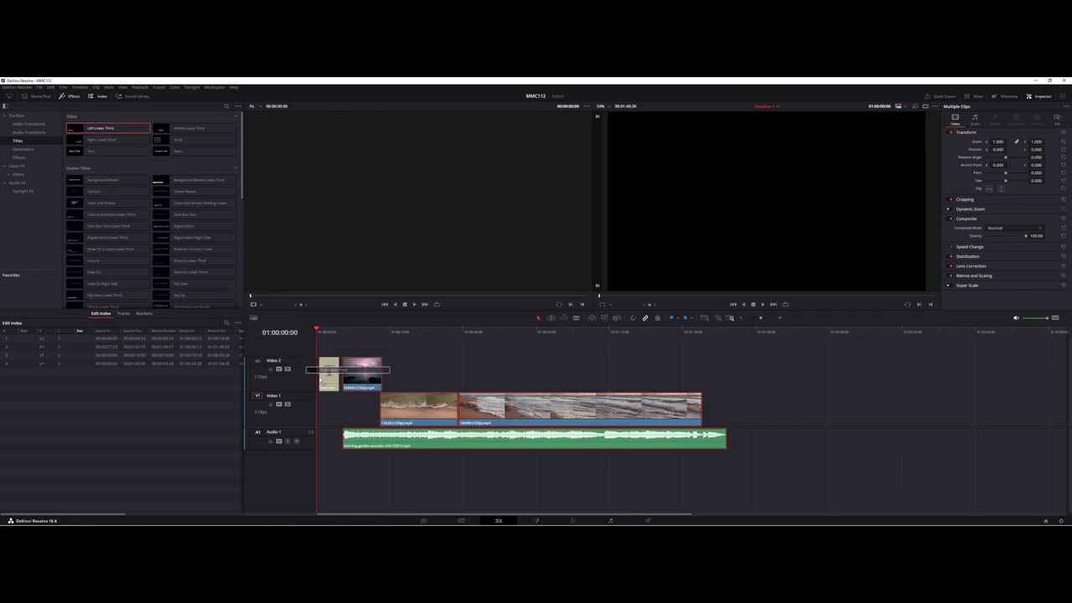
# Slide the following clips back against the title and select the title clip.
pyautogui.click(330, 378)
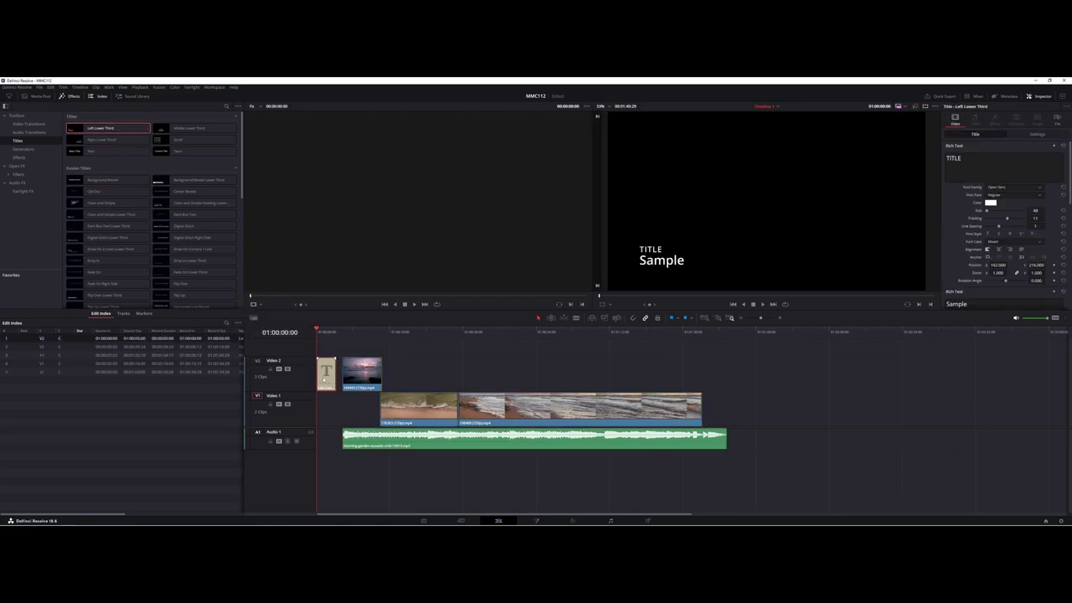
pyautogui.moveTo(346, 352); pyautogui.dragTo(528, 475)
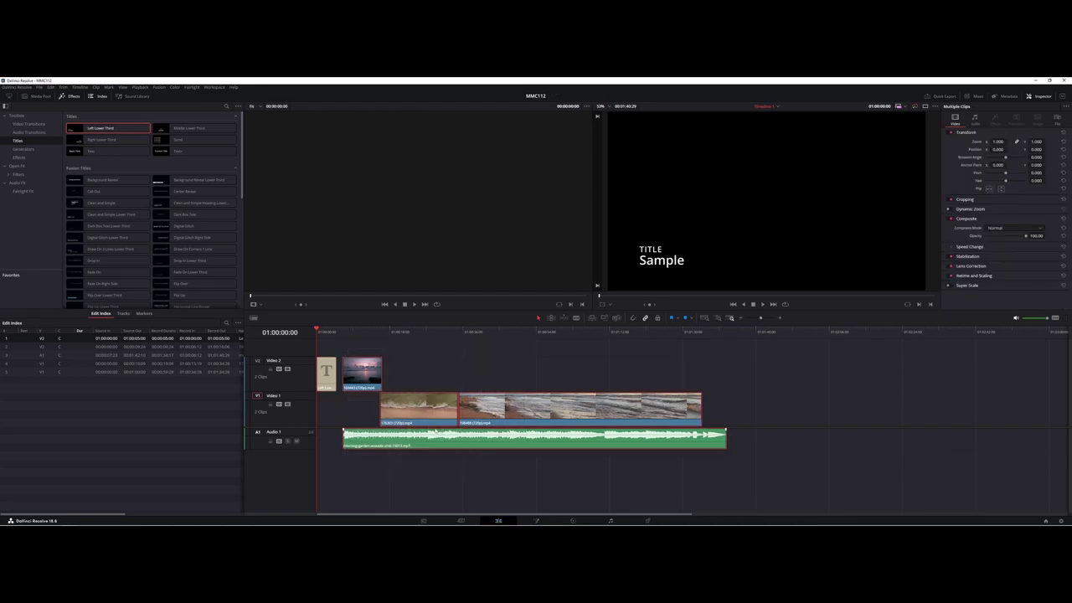
pyautogui.moveTo(366, 381); pyautogui.dragTo(361, 383)
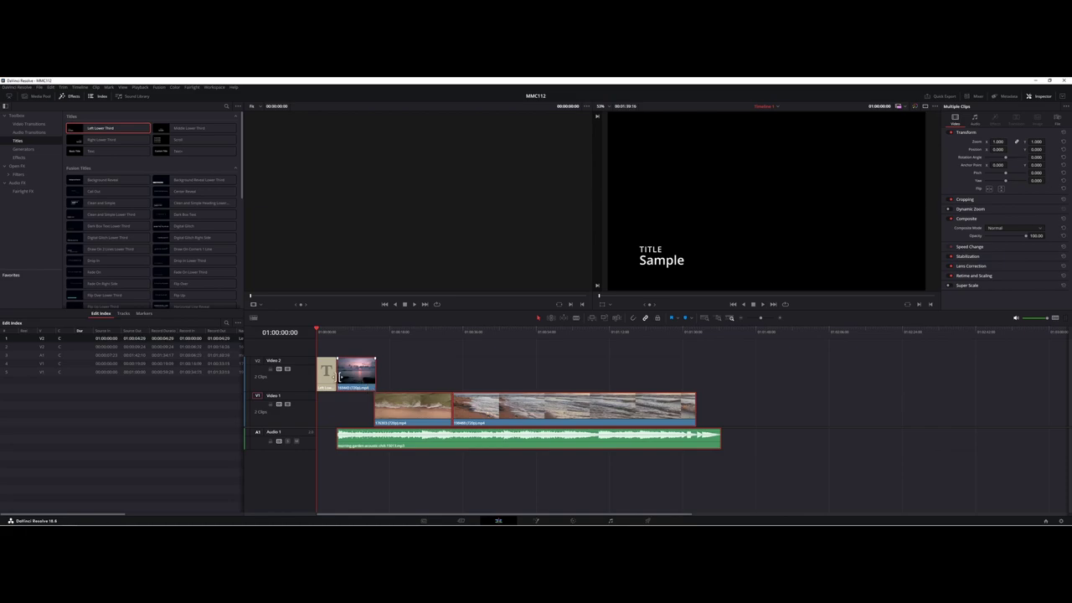
pyautogui.click(330, 378)
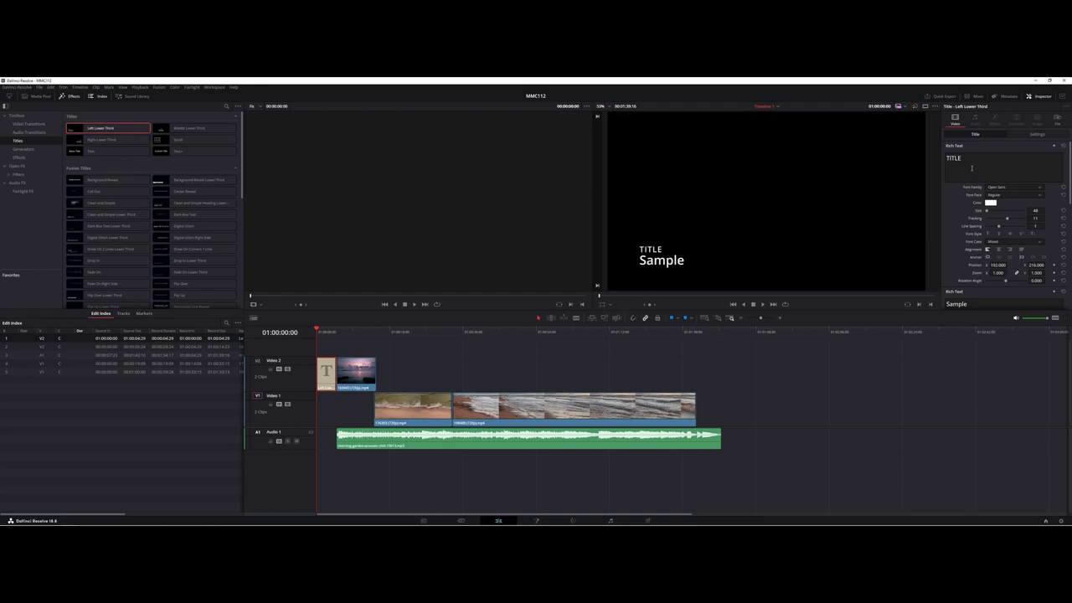
# Replace the title's TITLE text with 'EXPERIENCES' in the Inspector.
pyautogui.scroll(-4, 971, 168)
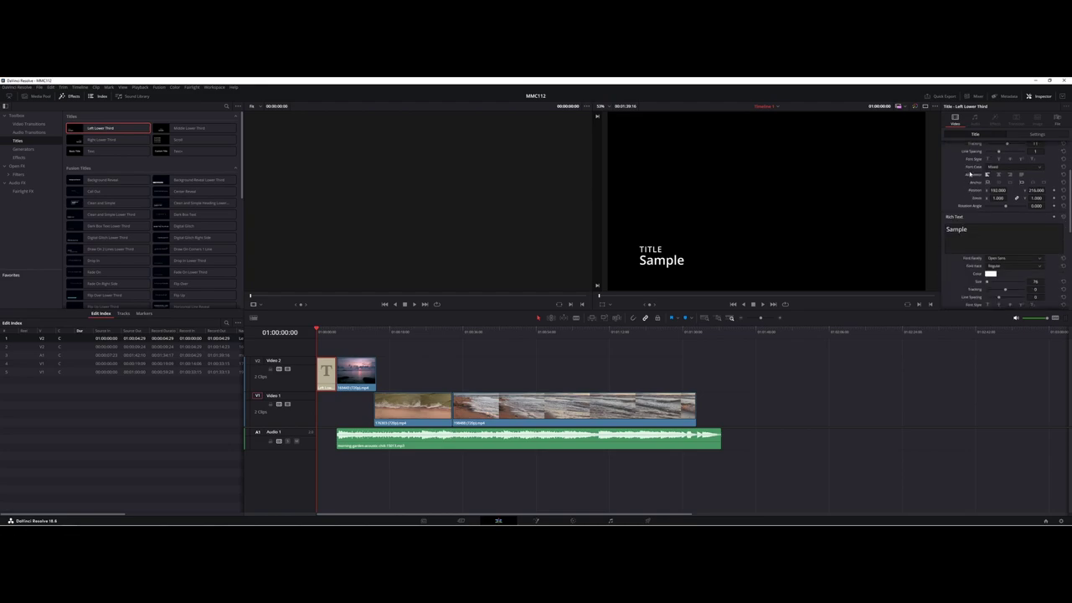
pyautogui.scroll(4, 970, 174)
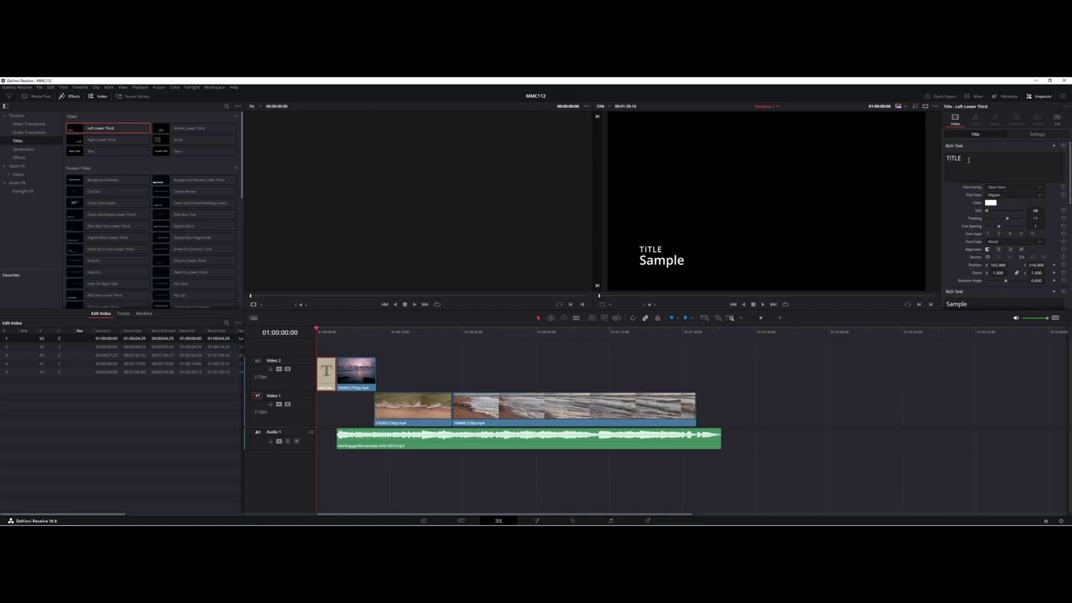
pyautogui.doubleClick(969, 159)
pyautogui.write('EXPERIENCES')
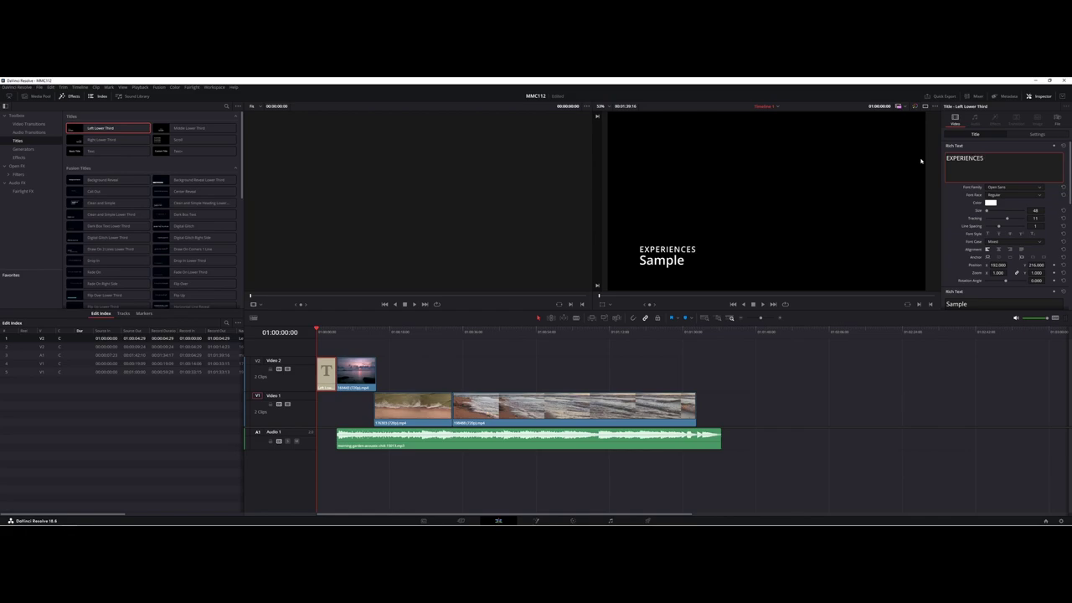
# Replace the Sample line with 'Oceans of the World' and check it in the preview.
pyautogui.scroll(-3, 981, 227)
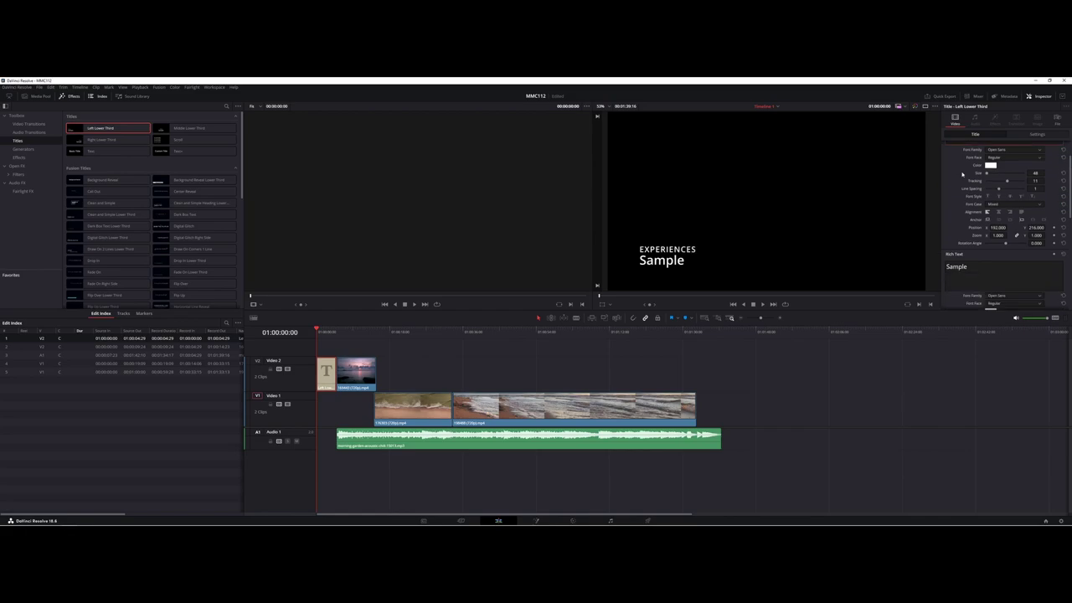
pyautogui.click(971, 244)
pyautogui.hotkey('ctrl', 'a')
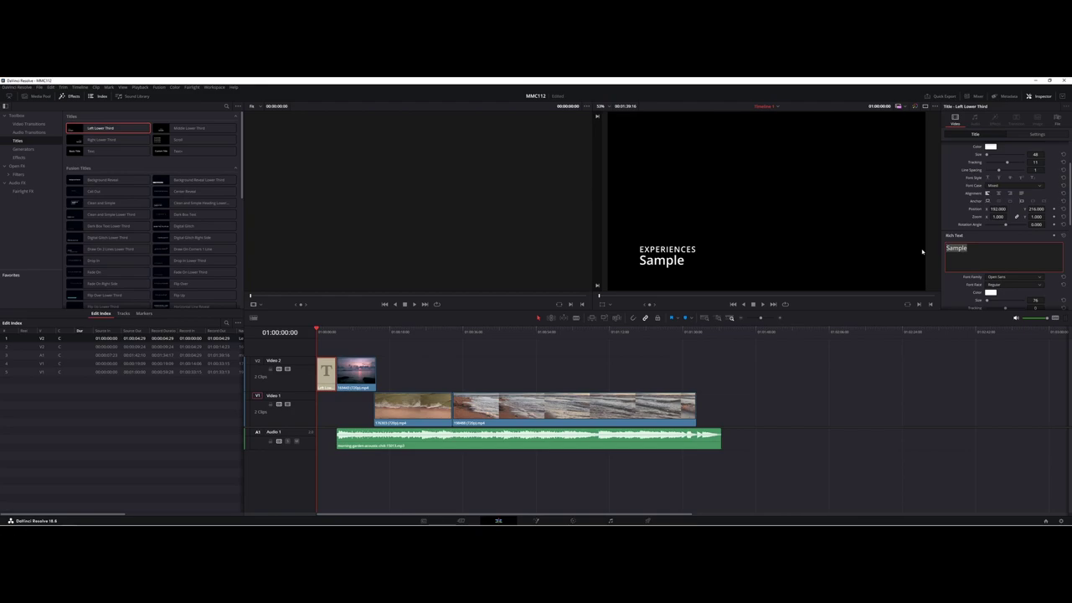
pyautogui.write('Oceans of the')
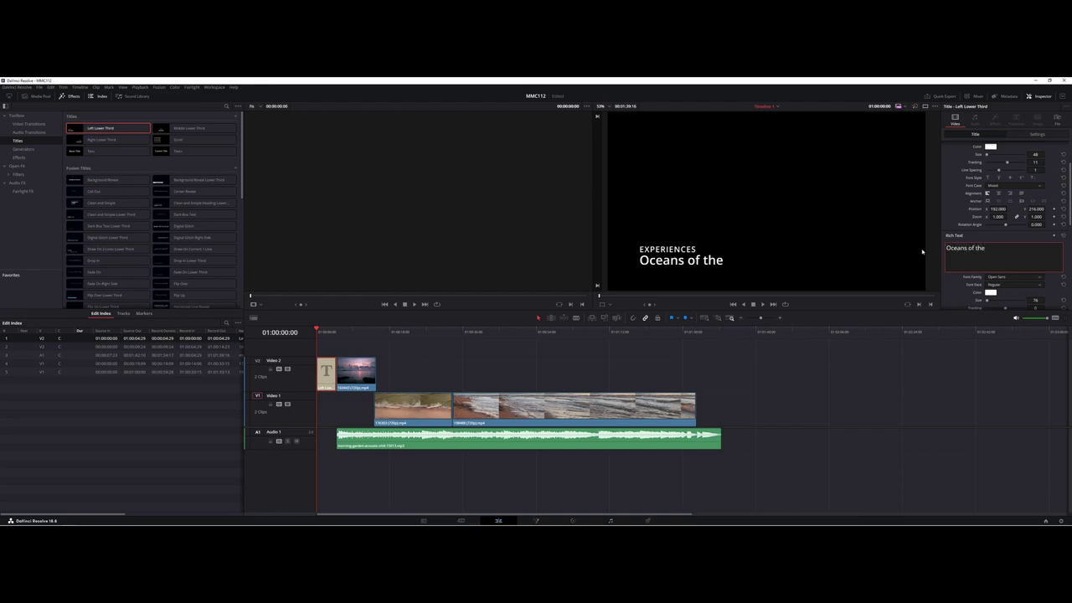
pyautogui.write(' World')
pyautogui.moveTo(350, 331); pyautogui.dragTo(310, 333)
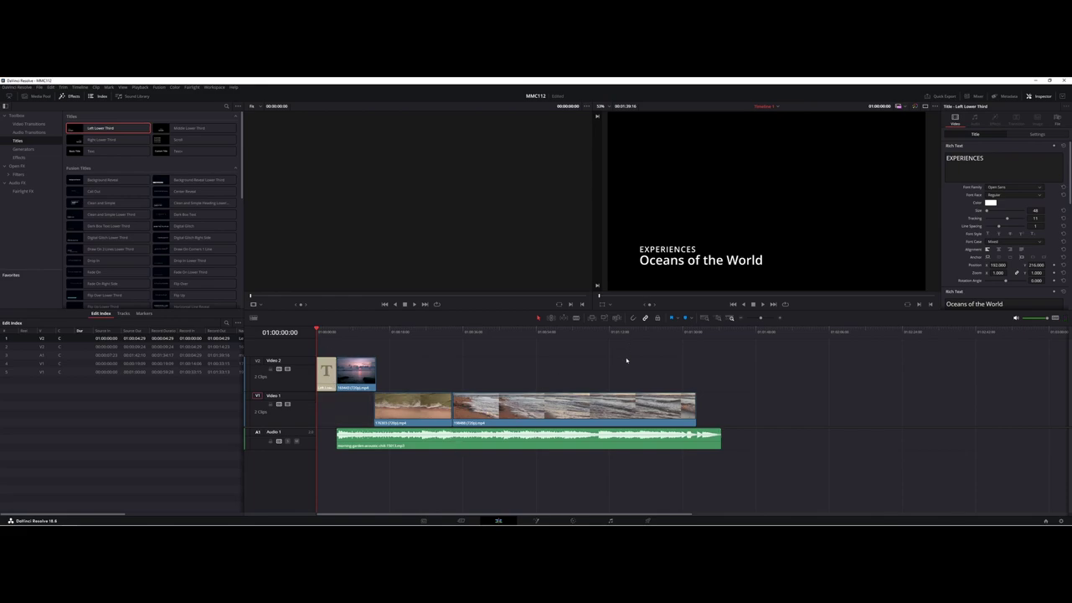
pyautogui.click(763, 305)
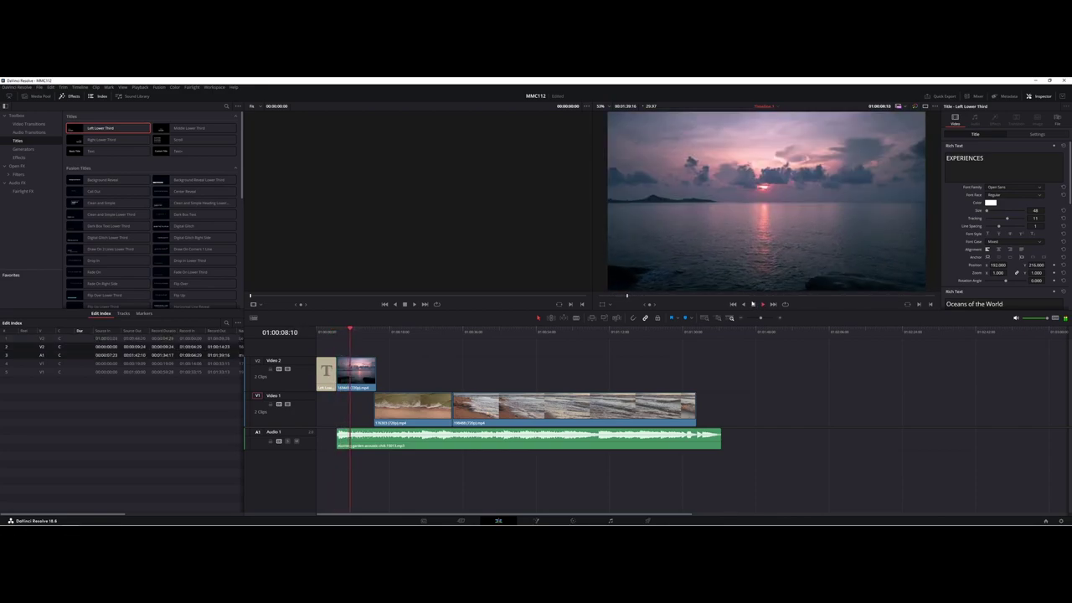
pyautogui.click(753, 304)
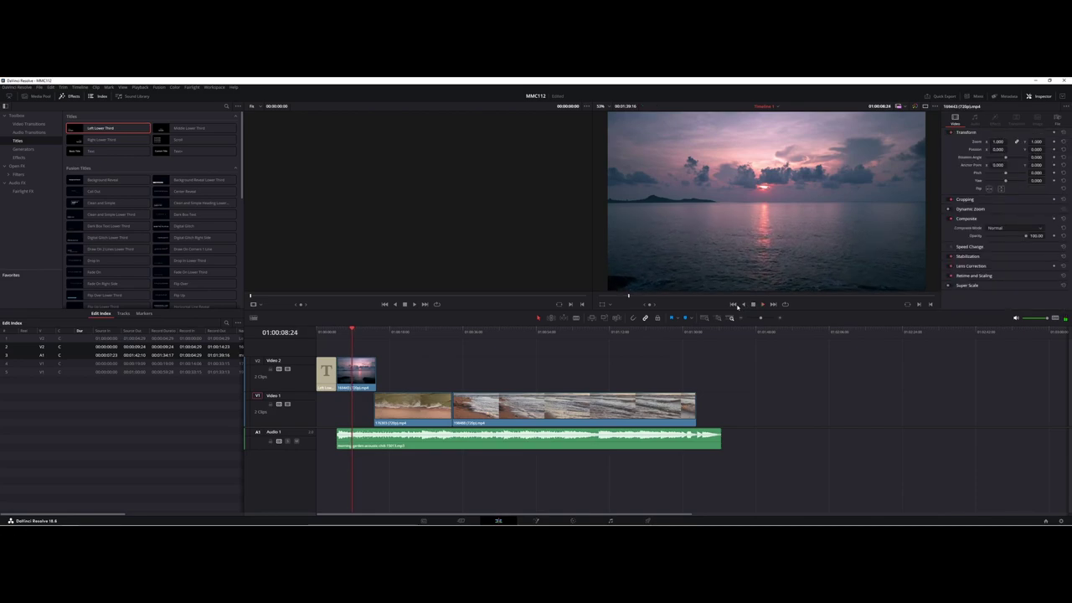
pyautogui.click(734, 304)
pyautogui.click(734, 305)
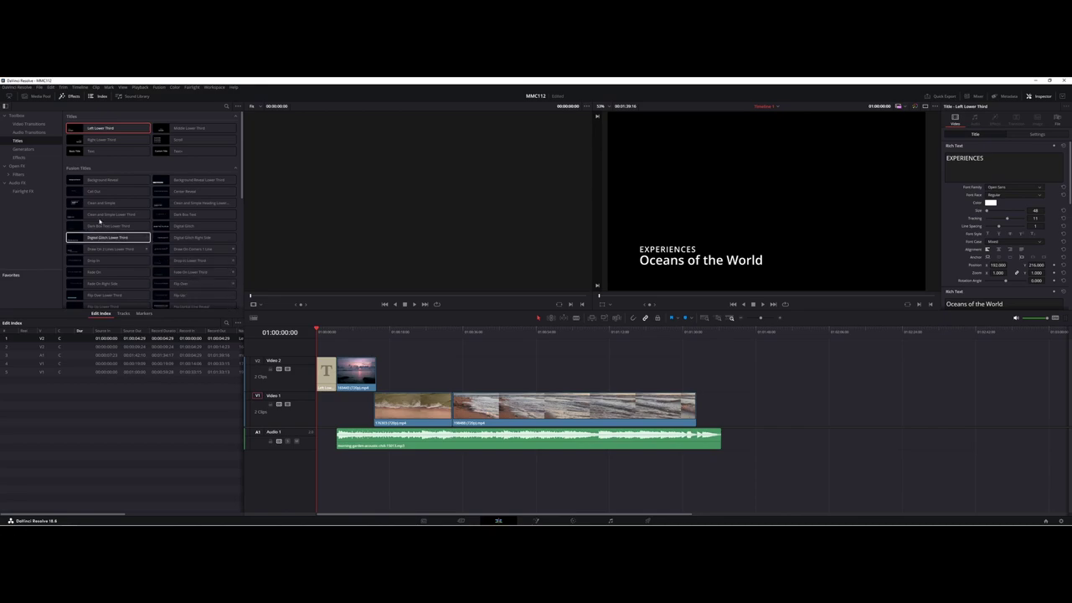
# Place a Cross Dissolve on the cut between the title and sunset clip on Video 2, then zoom in.
pyautogui.click(29, 124)
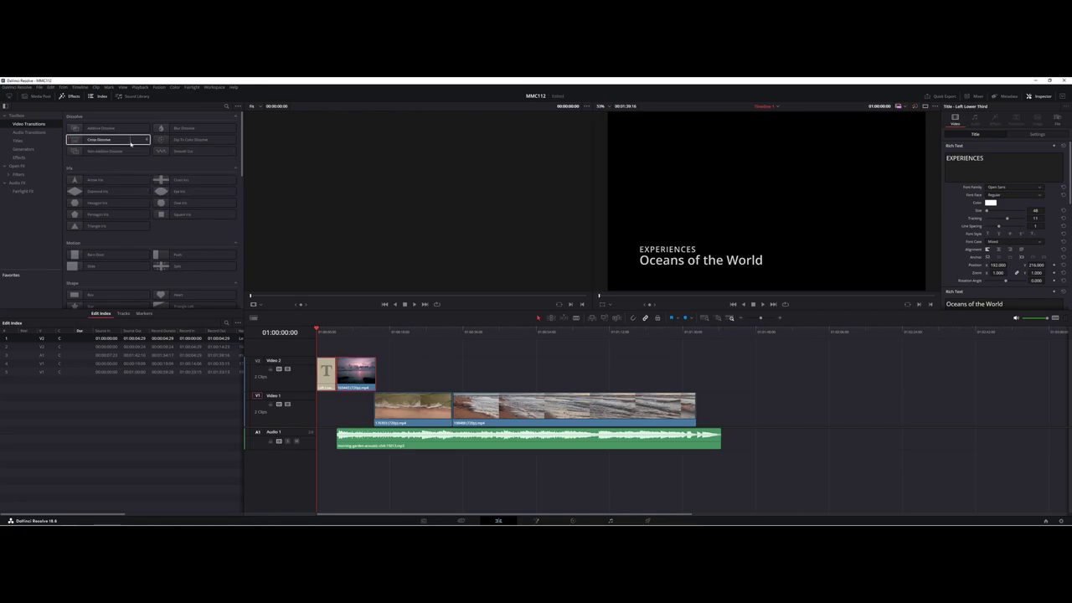
pyautogui.moveTo(130, 144); pyautogui.dragTo(337, 375)
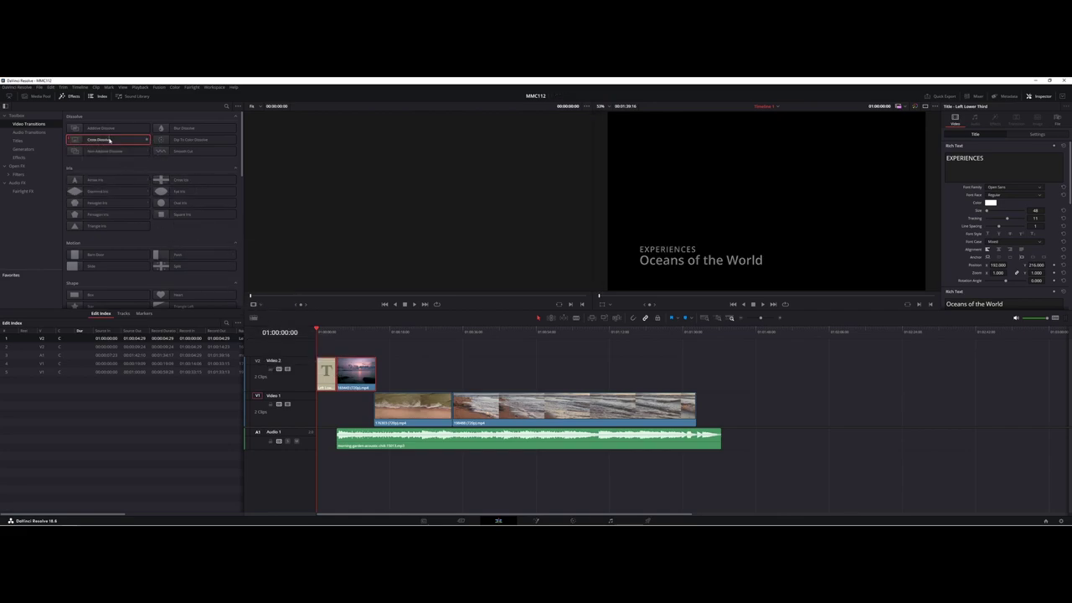
pyautogui.moveTo(109, 141); pyautogui.dragTo(339, 369)
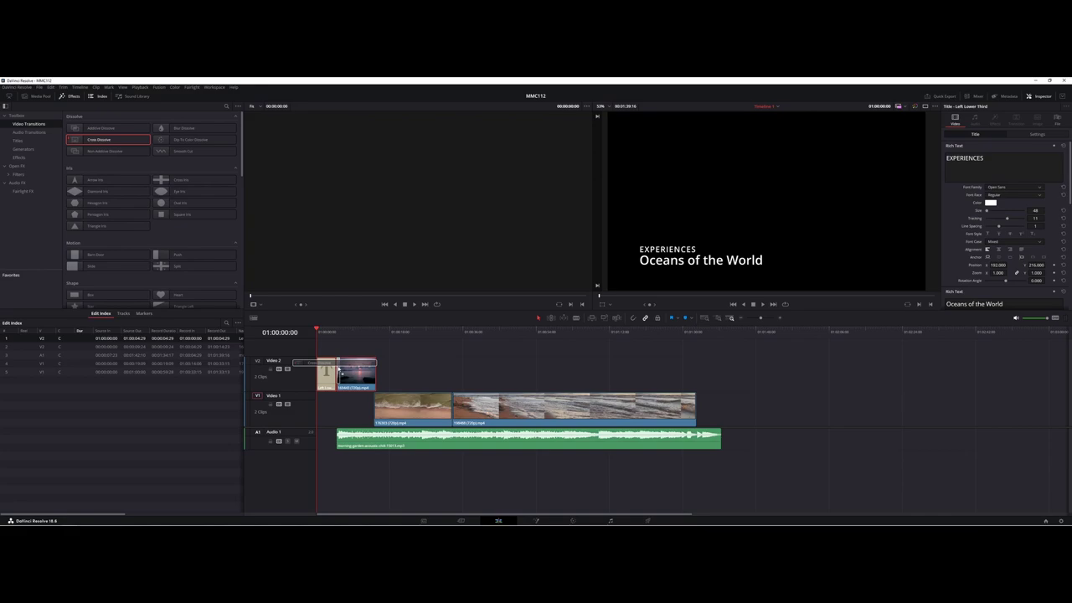
pyautogui.moveTo(337, 369); pyautogui.dragTo(338, 368)
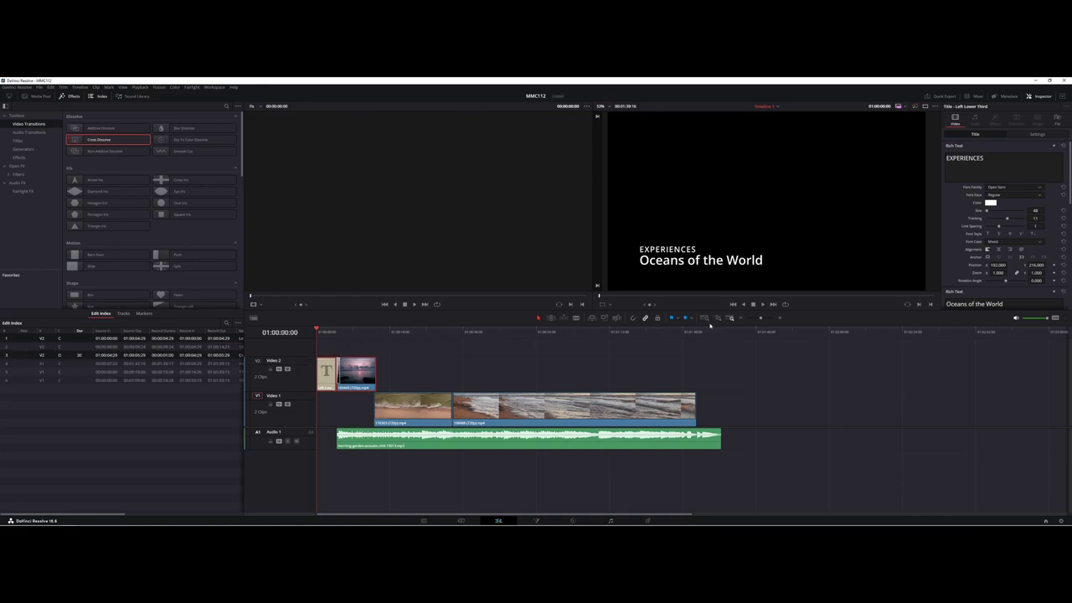
pyautogui.click(781, 319)
pyautogui.click(781, 318)
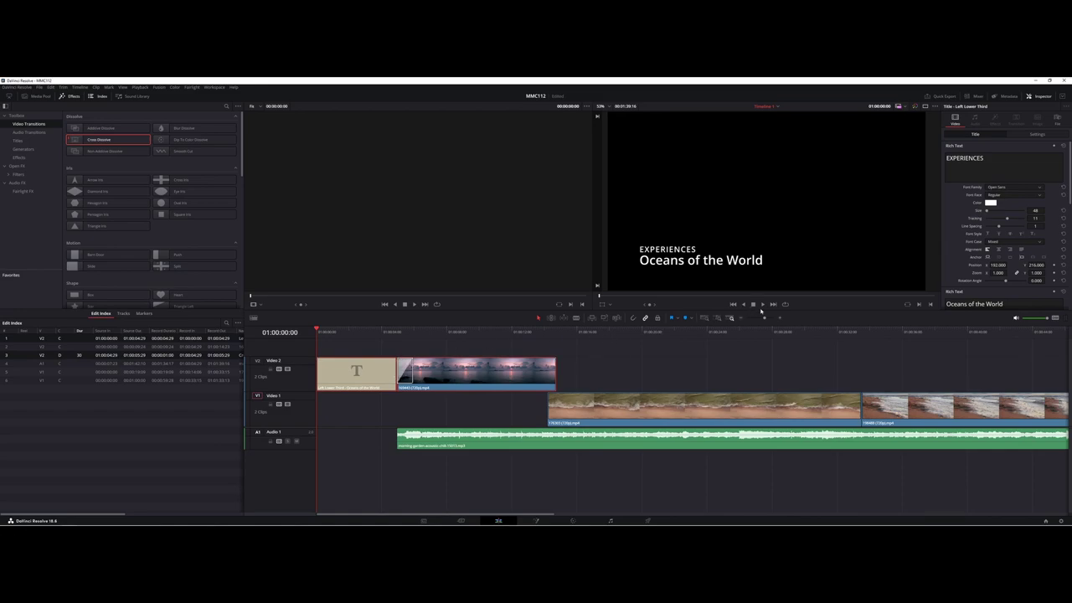
pyautogui.click(762, 305)
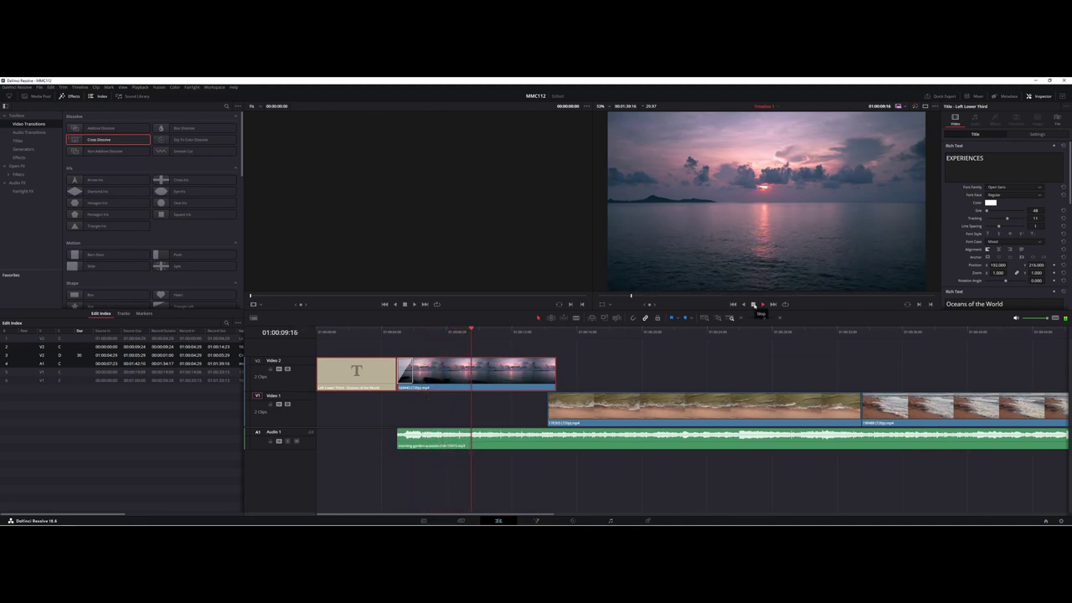
pyautogui.click(754, 305)
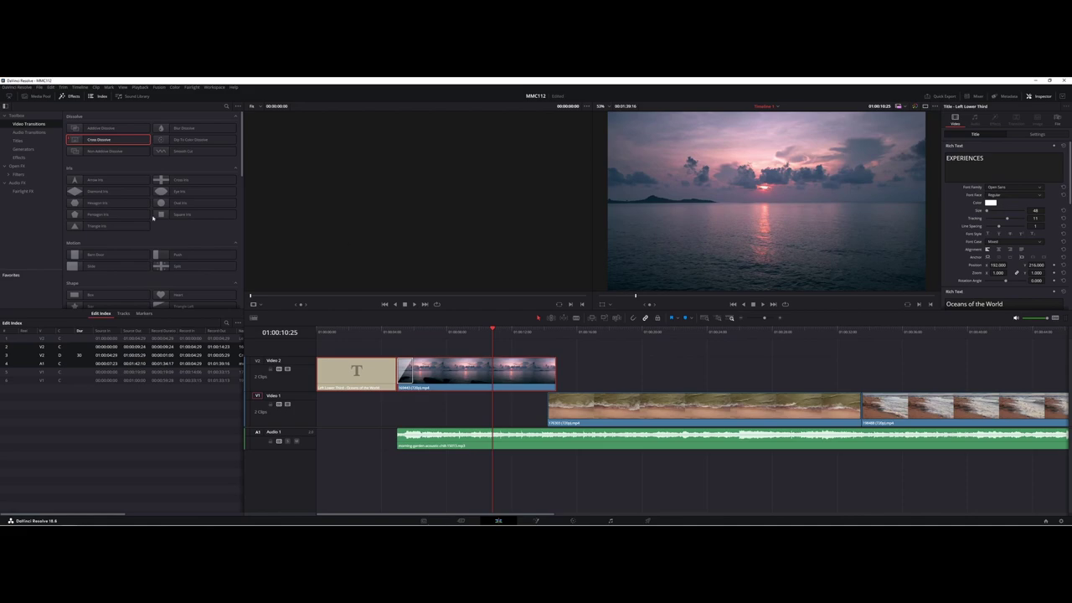
pyautogui.moveTo(88, 145)
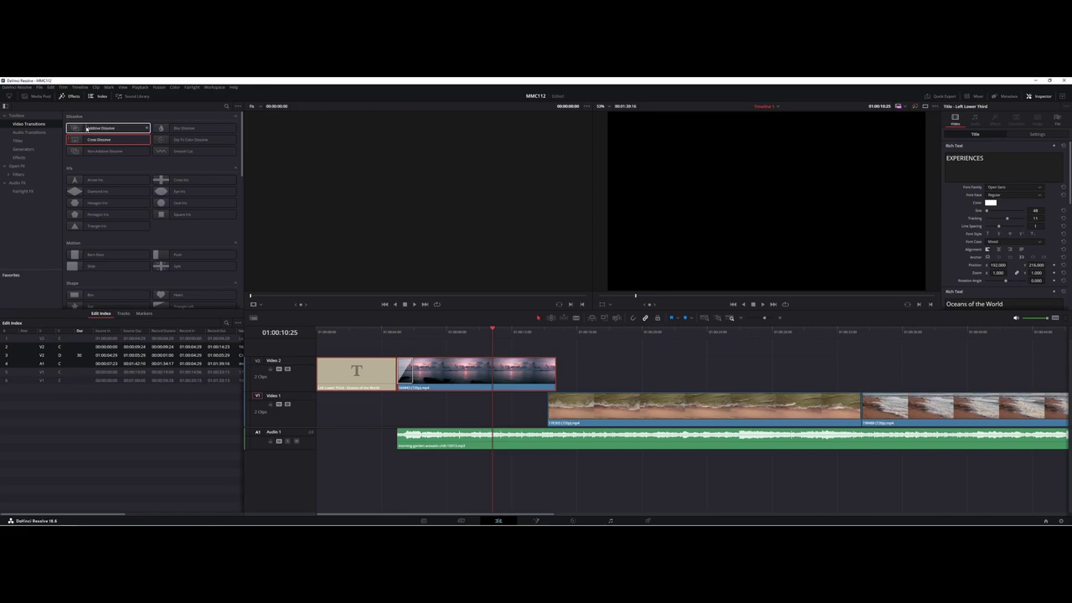
# Add an Additive Dissolve to the end of the sunset clip on Video 2 and play it back.
pyautogui.moveTo(86, 129); pyautogui.dragTo(552, 409)
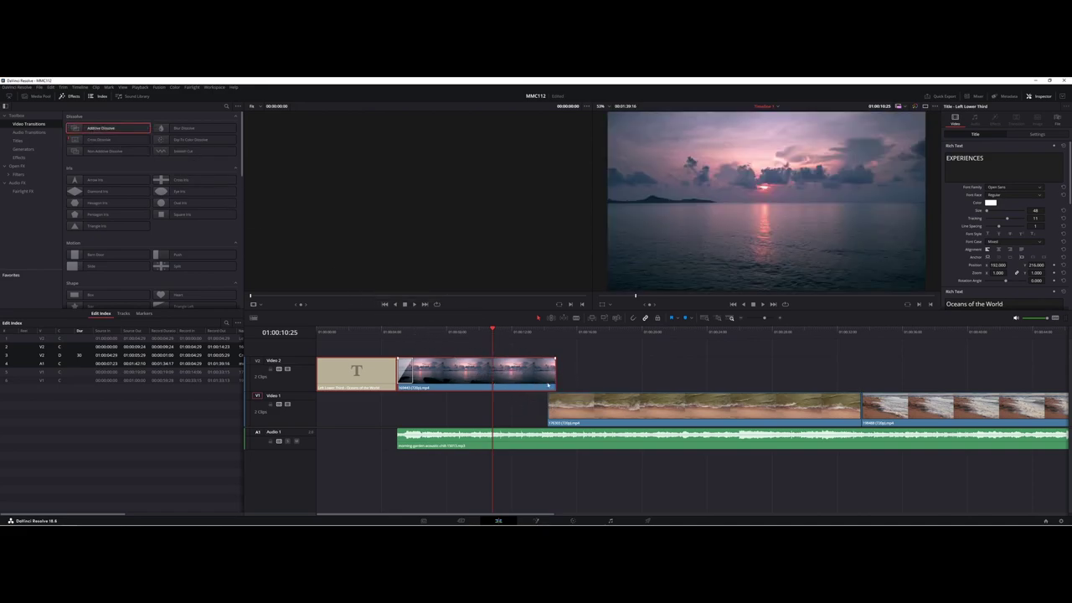
pyautogui.click(551, 396)
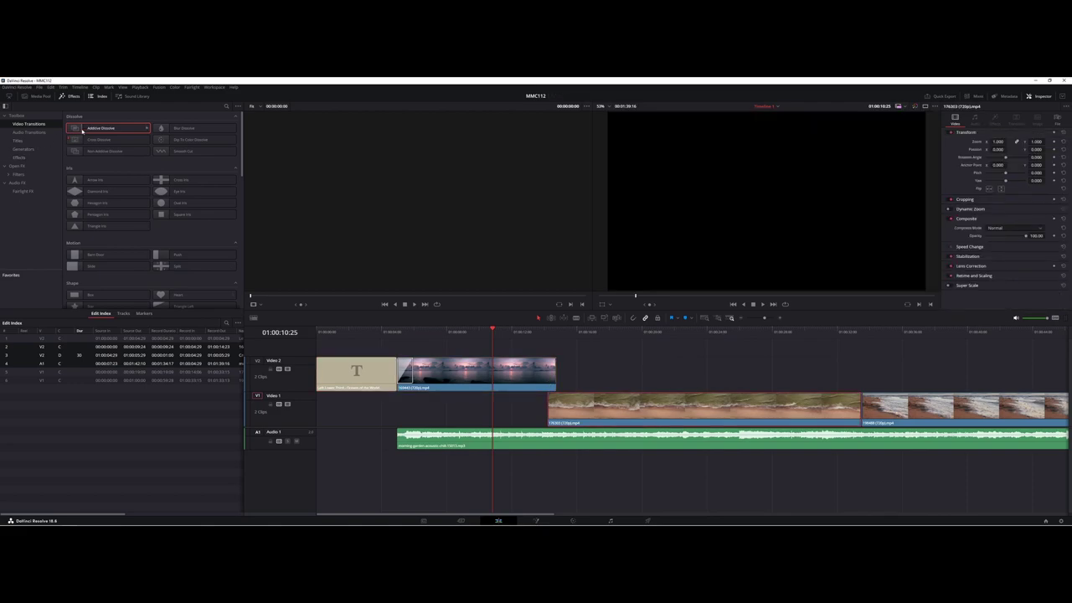
pyautogui.moveTo(81, 129); pyautogui.dragTo(551, 390)
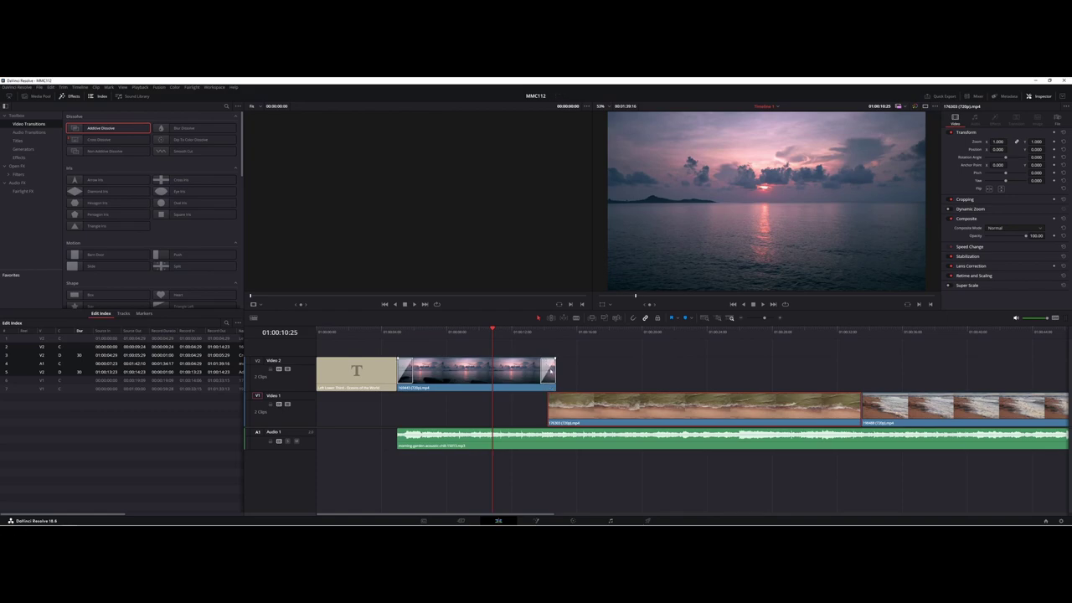
pyautogui.click(764, 306)
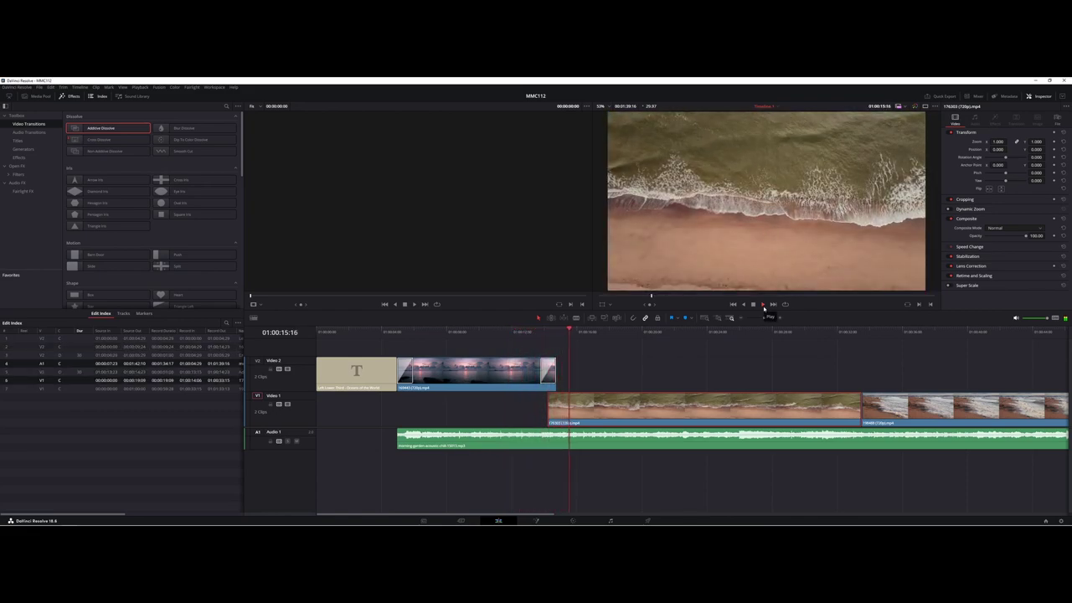
pyautogui.click(764, 306)
# Move the Video 1 beach clips 17 frames earlier and play through the new overlap.
pyautogui.moveTo(550, 406); pyautogui.dragTo(531, 406)
pyautogui.click(788, 413)
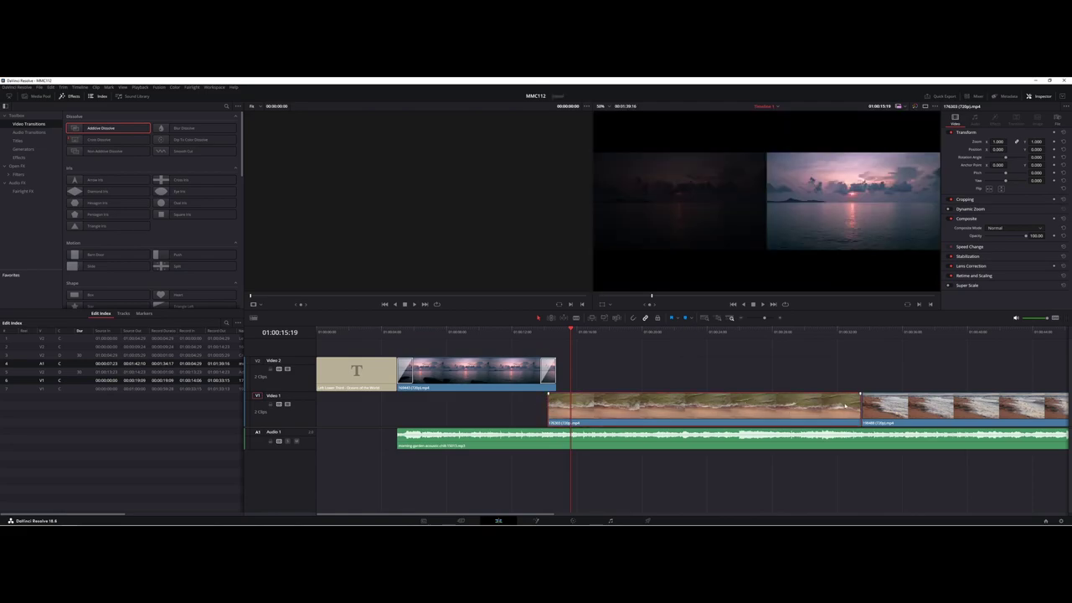
pyautogui.moveTo(846, 406); pyautogui.dragTo(827, 411)
pyautogui.click(519, 333)
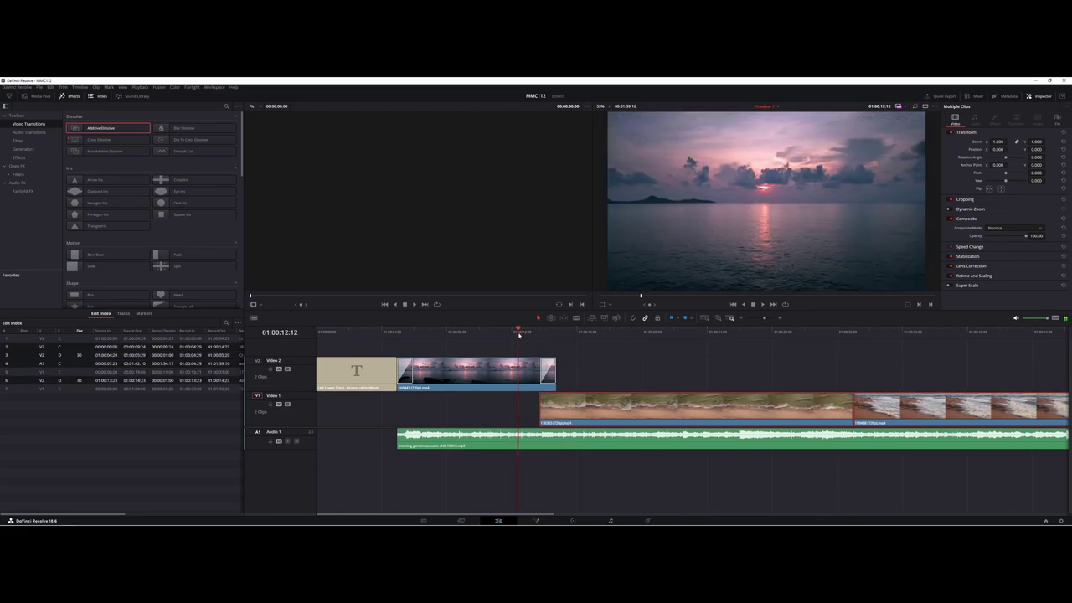
pyautogui.click(763, 305)
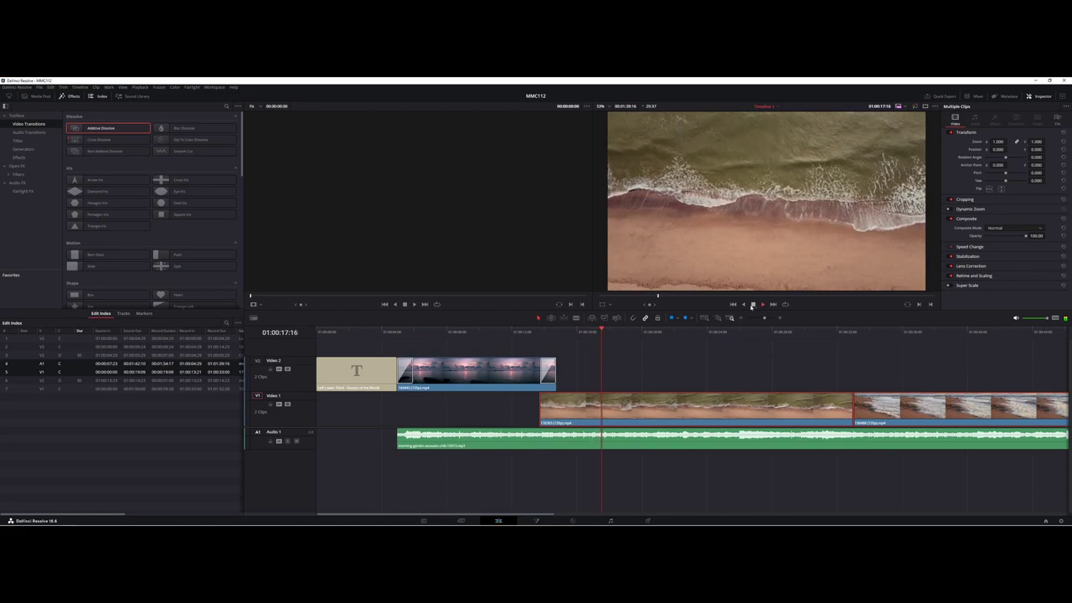
pyautogui.click(753, 305)
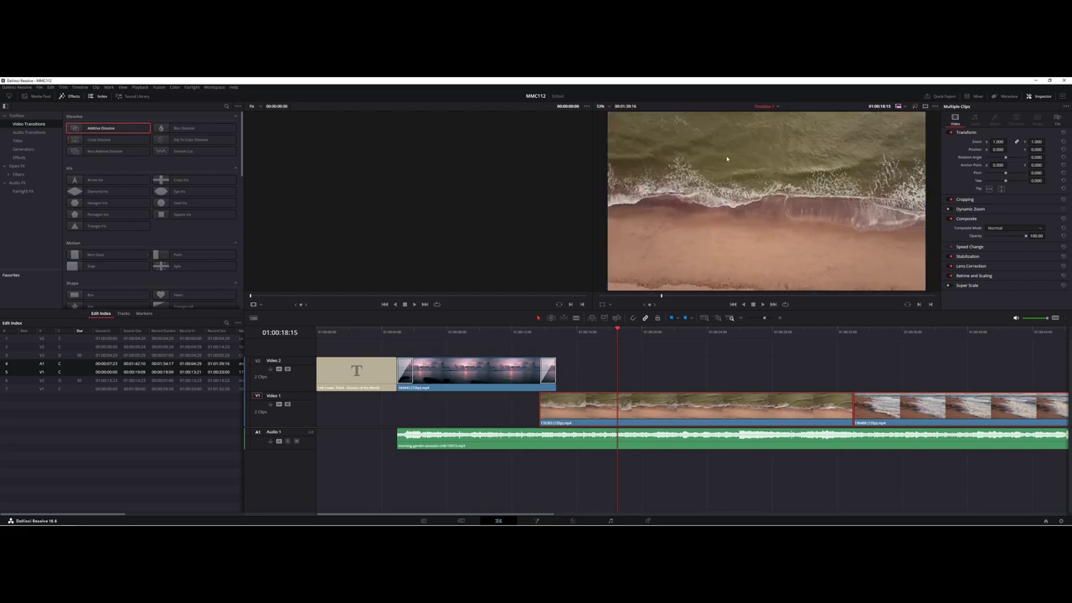
# Inspect the Additive Dissolve's Transition Type list, keeping it as Additive Dissolve.
pyautogui.click(546, 370)
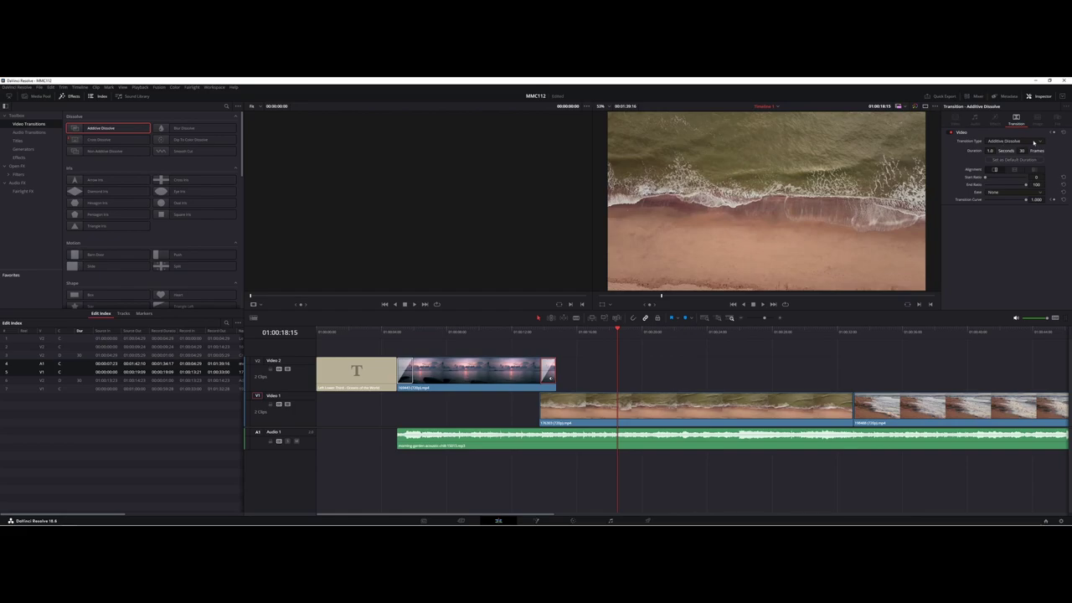
pyautogui.click(1039, 142)
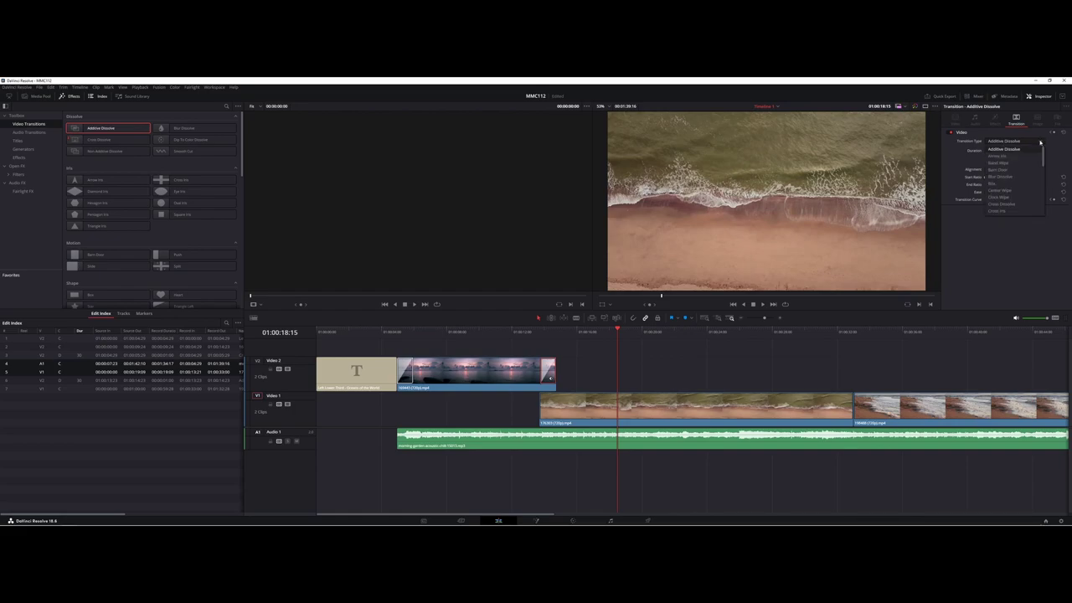
pyautogui.click(1040, 142)
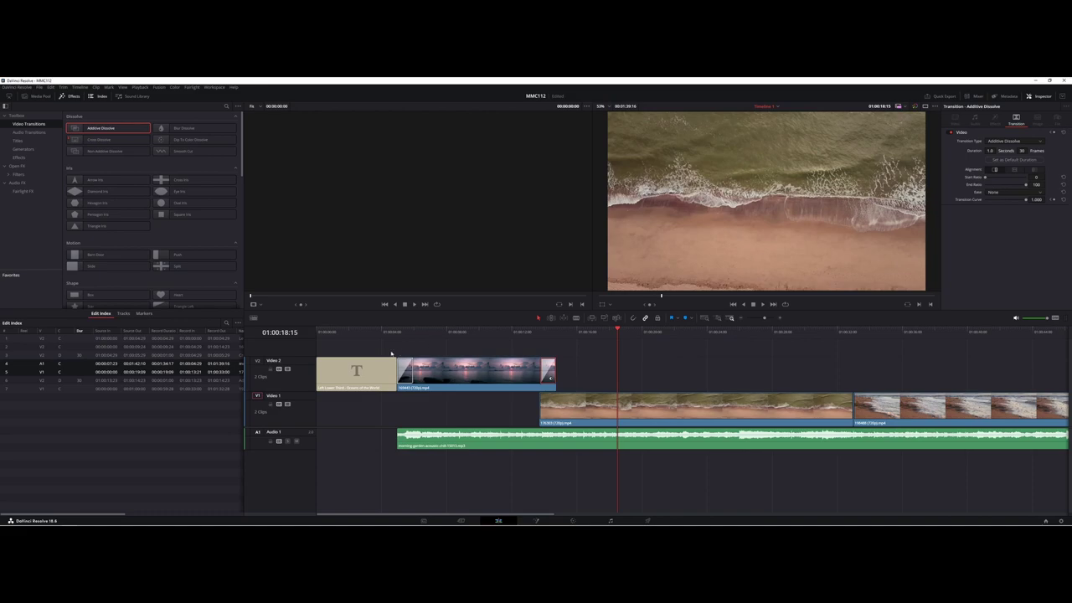
pyautogui.click(350, 333)
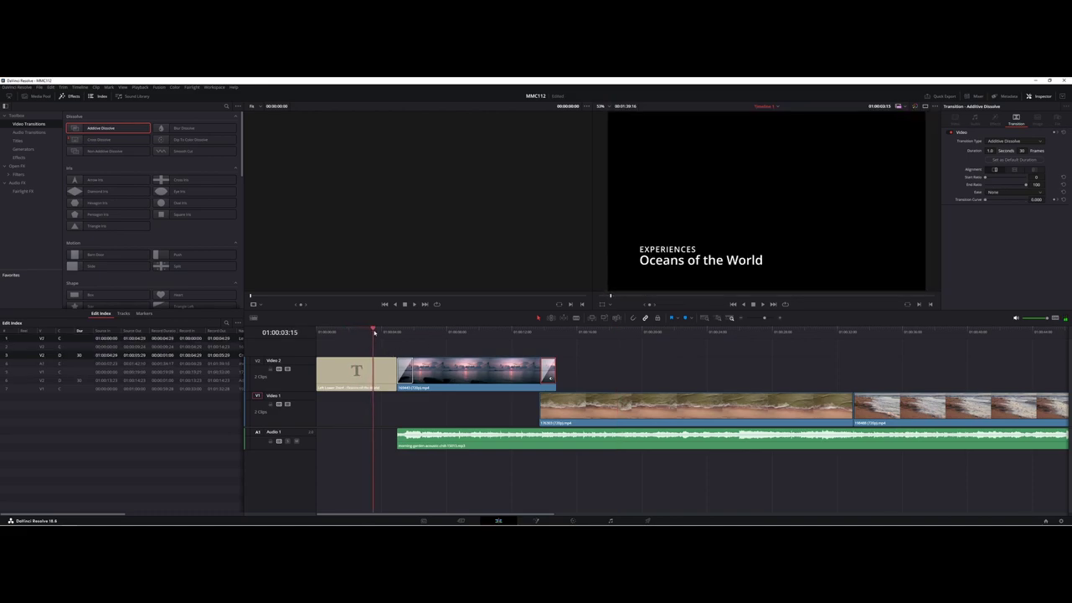
pyautogui.moveTo(384, 332); pyautogui.dragTo(564, 331)
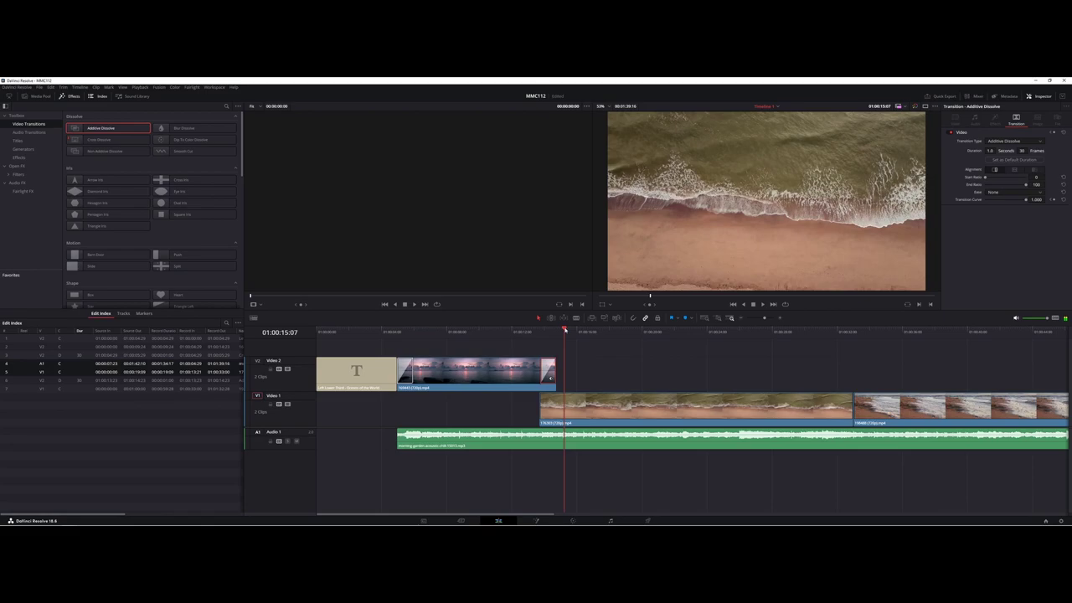